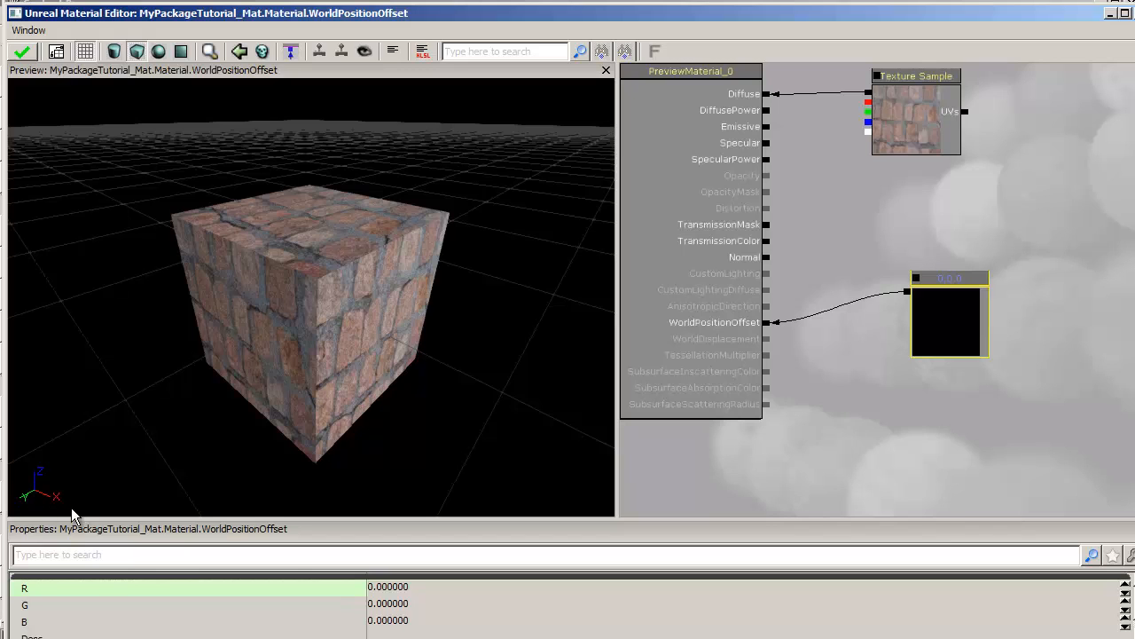
Step: Set the R value of the constant vector feeding WorldPositionOffset to 100
{"action": "left_click_drag", "start_coordinate": [190, 300], "coordinate": [418, 483]}
{"action": "left_click", "coordinate": [436, 588]}
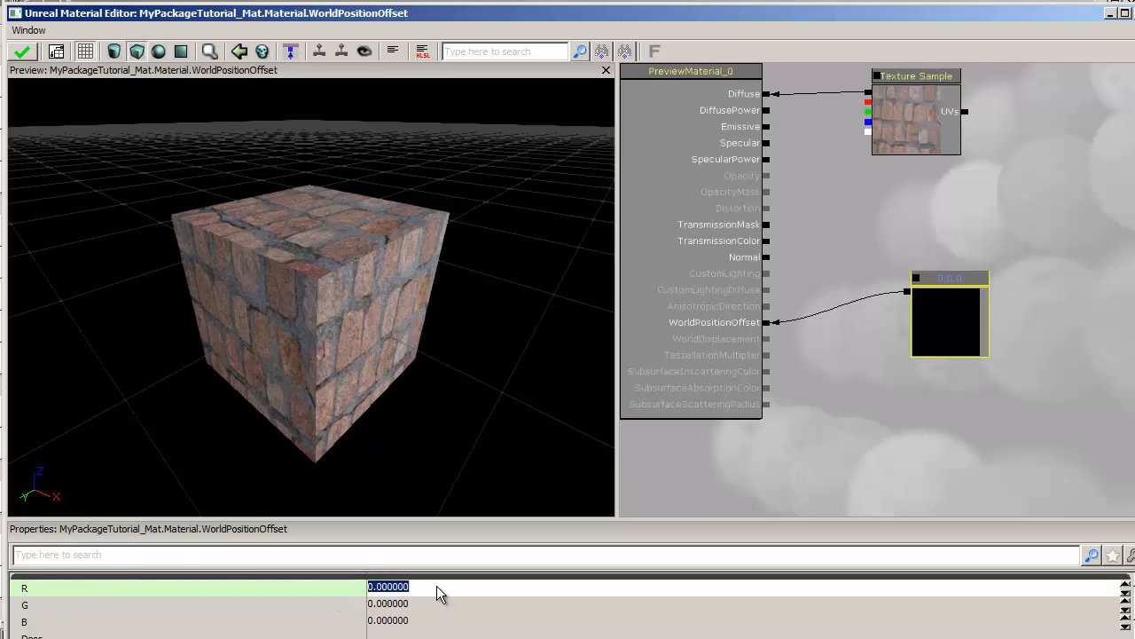
{"action": "type", "text": "100"}
{"action": "key", "text": "Return"}
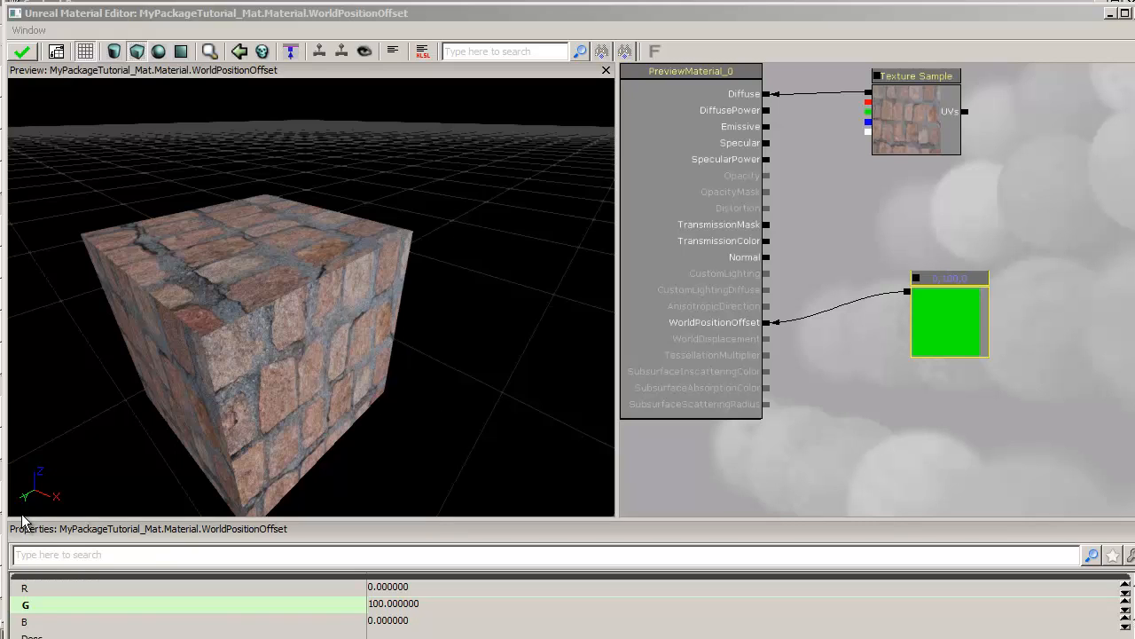
Step: Reset the G value of the constant vector feeding WorldPositionOffset to 0
{"action": "left_click", "coordinate": [446, 613]}
{"action": "type", "text": "0"}
{"action": "key", "text": "Return"}
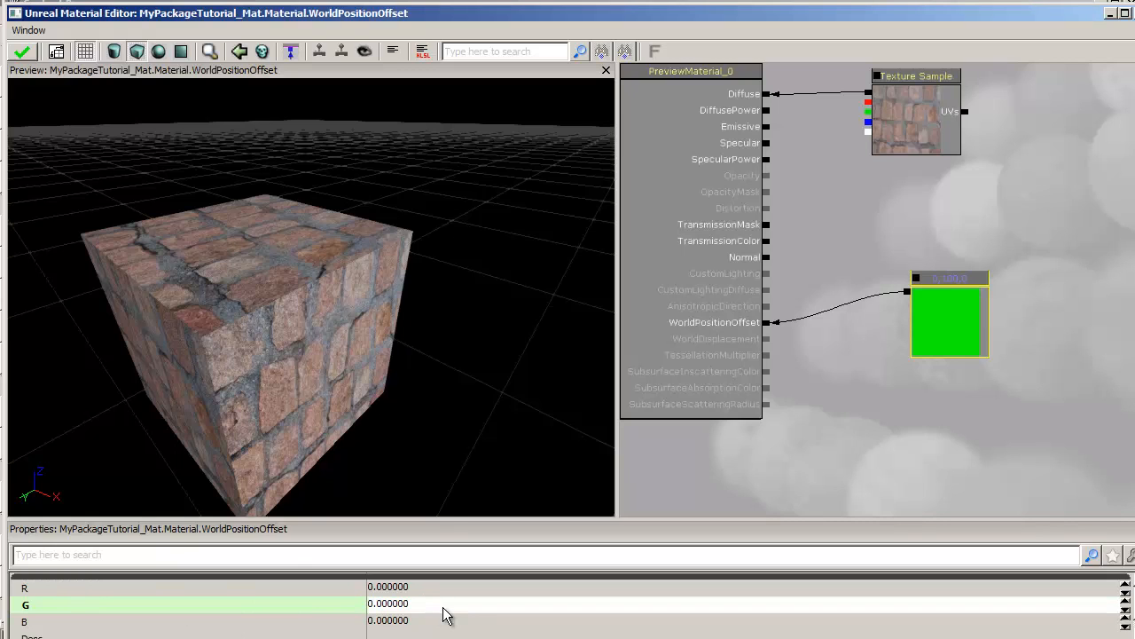
Step: Set the offset vector's G value to 100 once more and return it to 0
{"action": "type", "text": "100"}
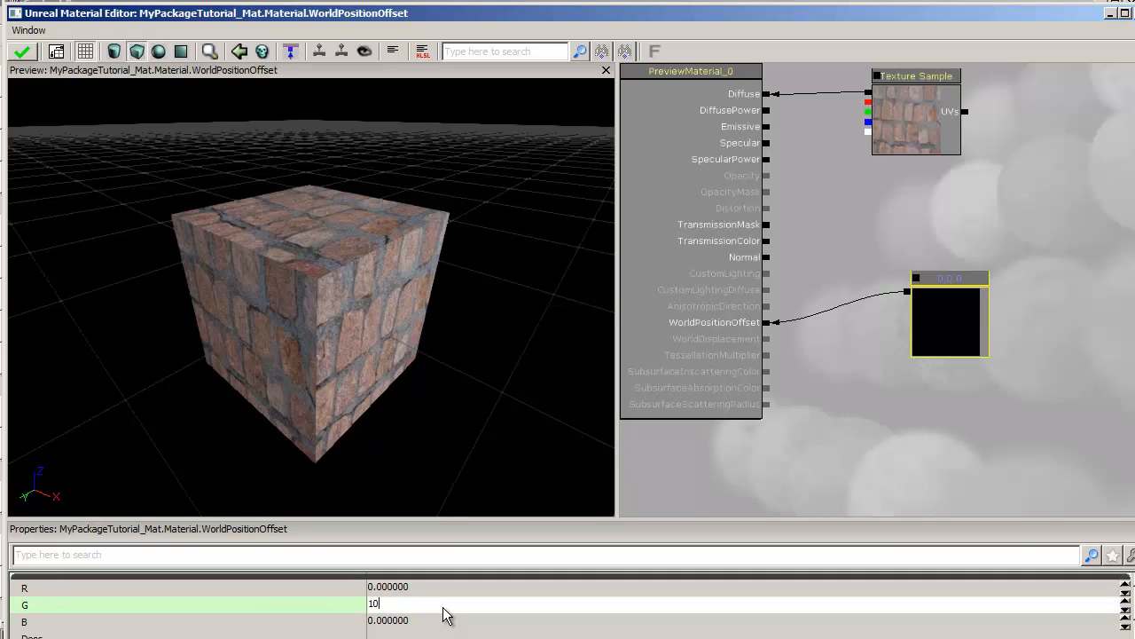
{"action": "key", "text": "Return"}
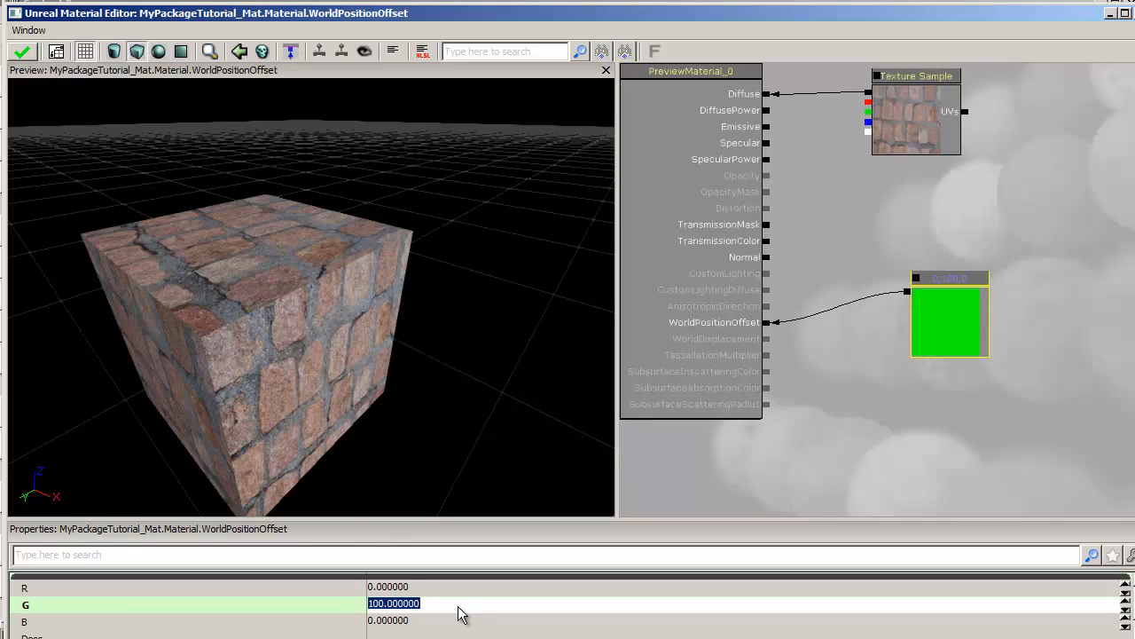
{"action": "type", "text": "0"}
{"action": "key", "text": "Return"}
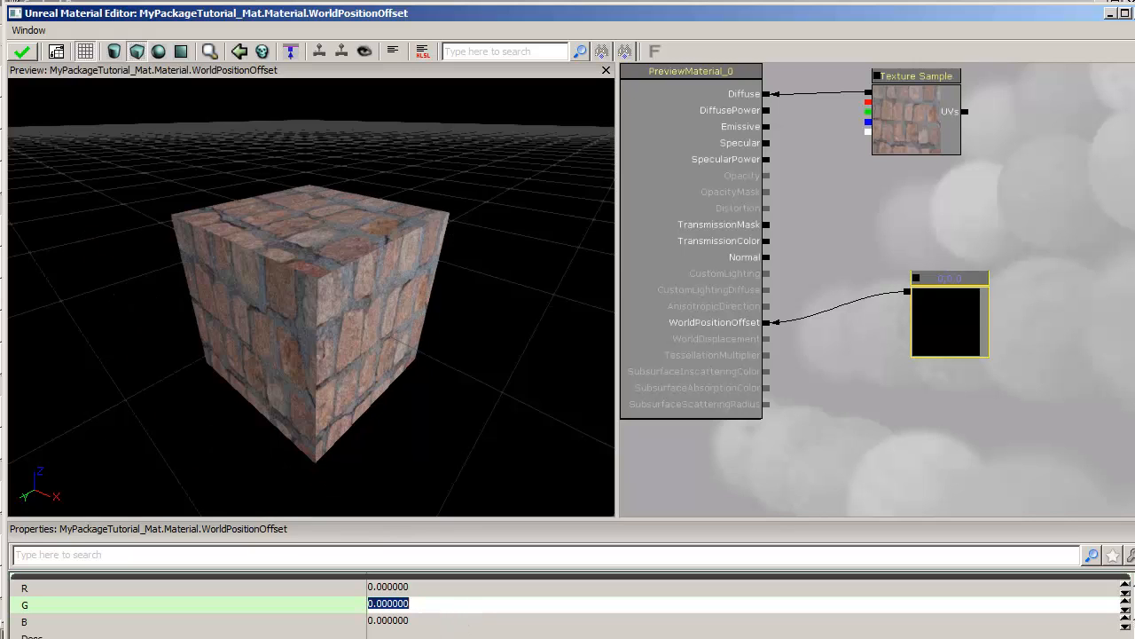
Step: Set the B value of the constant vector feeding WorldPositionOffset to 100
{"action": "left_click", "coordinate": [453, 621]}
{"action": "type", "text": "100"}
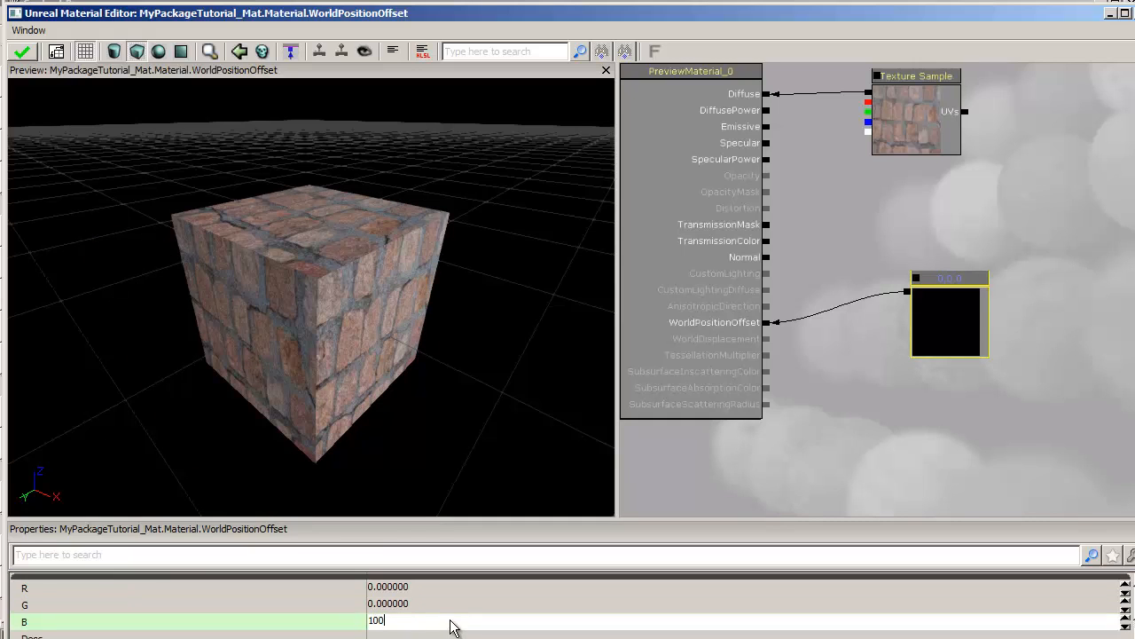
{"action": "key", "text": "Return"}
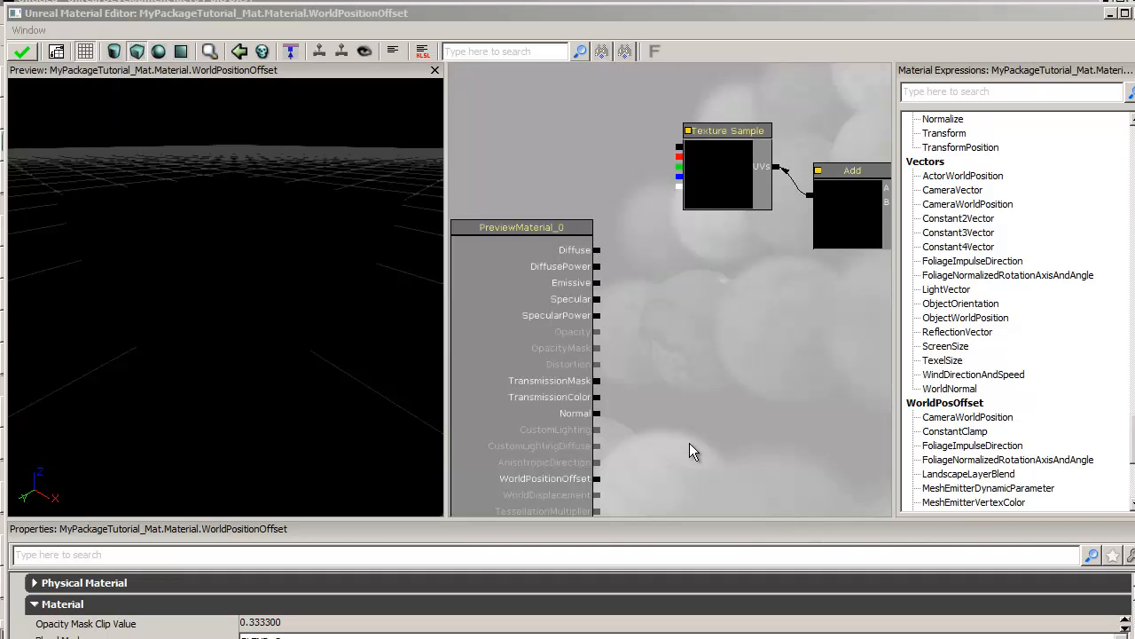
Step: Find the WorldPosition expression, add it beside the material node, and connect its output to the Emissive input
{"action": "left_click", "coordinate": [931, 90]}
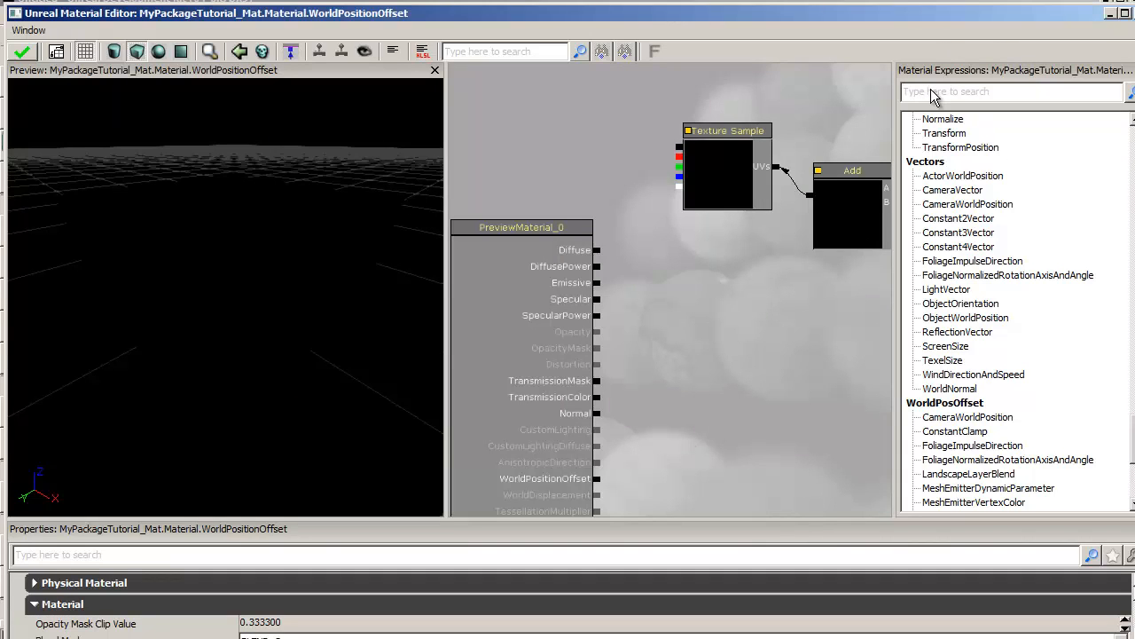
{"action": "type", "text": "wo"}
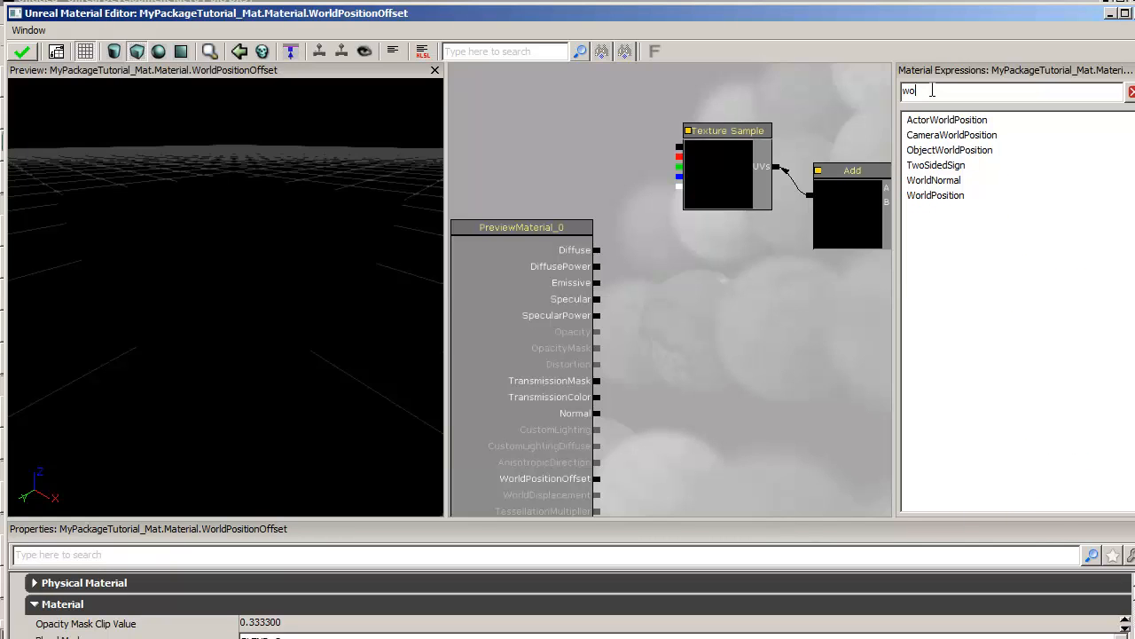
{"action": "left_click_drag", "start_coordinate": [935, 197], "coordinate": [695, 334]}
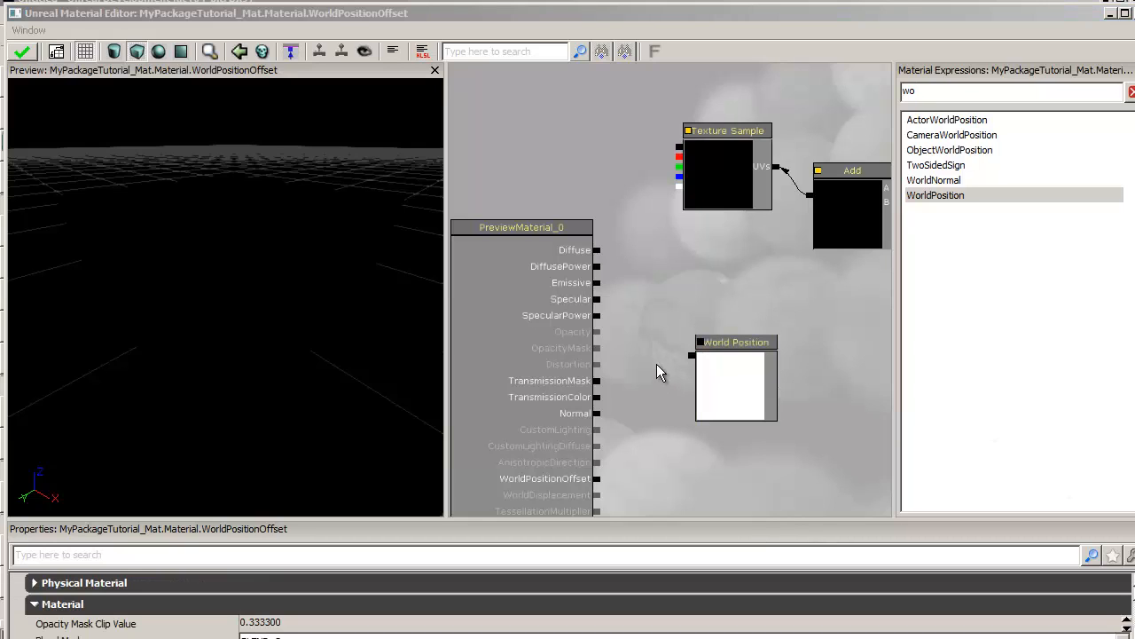
{"action": "left_click_drag", "start_coordinate": [689, 354], "coordinate": [596, 291]}
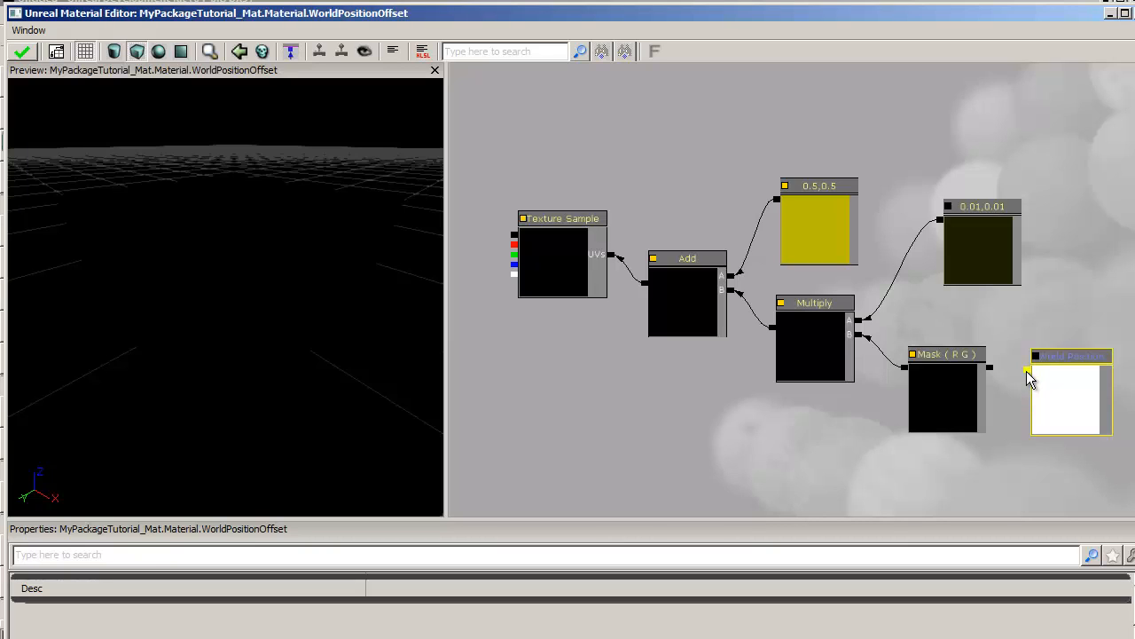
Step: Connect World Position to the Mask (R G) input and review the mask, the Add node and the 0.01,0.01 and 0.5,0.5 constants
{"action": "left_click_drag", "start_coordinate": [1027, 371], "coordinate": [990, 368]}
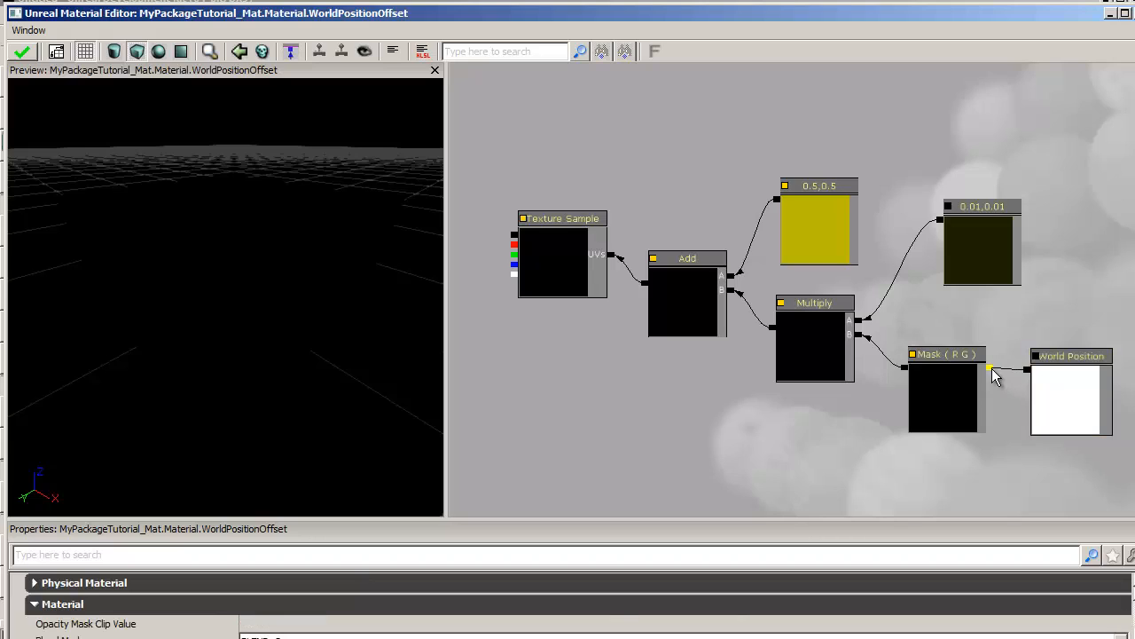
{"action": "left_click", "coordinate": [940, 397]}
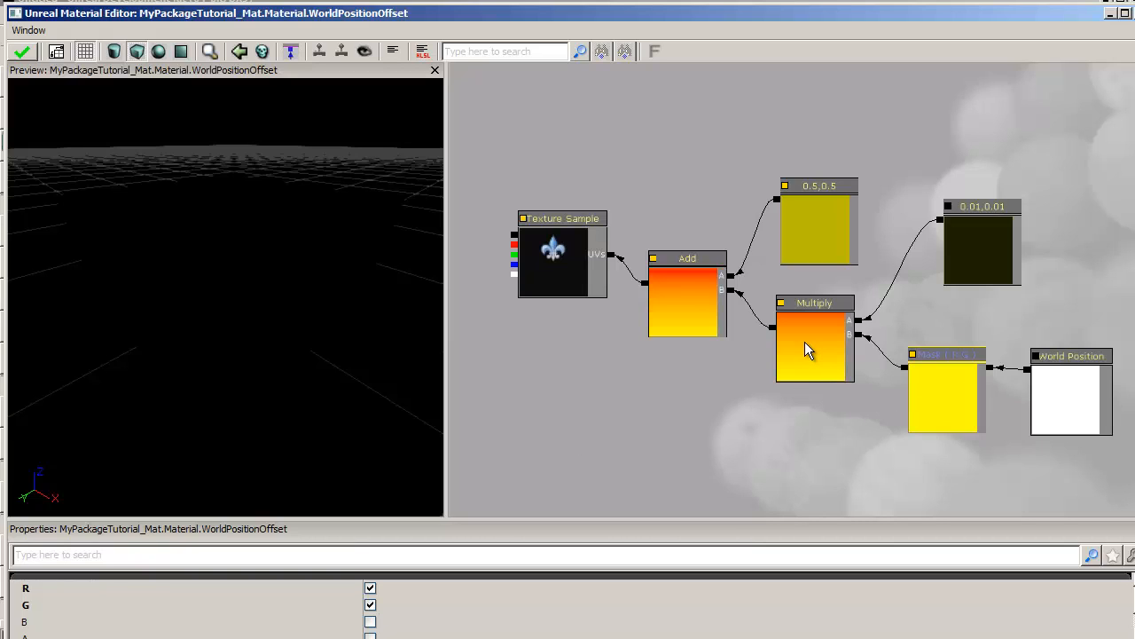
{"action": "left_click", "coordinate": [971, 239]}
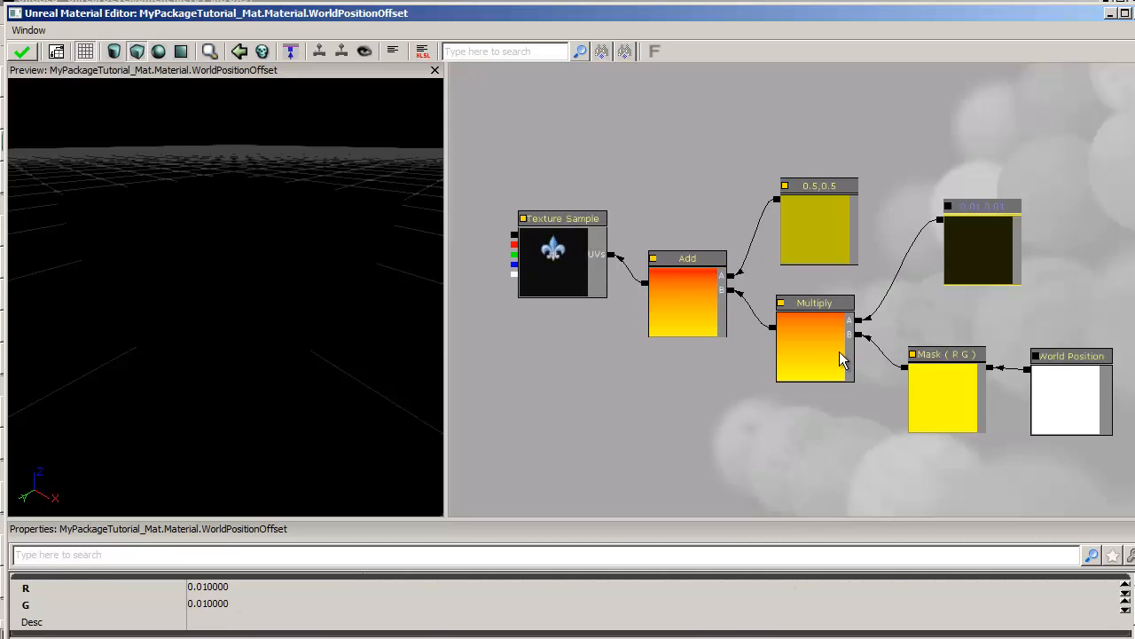
{"action": "left_click", "coordinate": [674, 295]}
{"action": "left_click", "coordinate": [818, 209]}
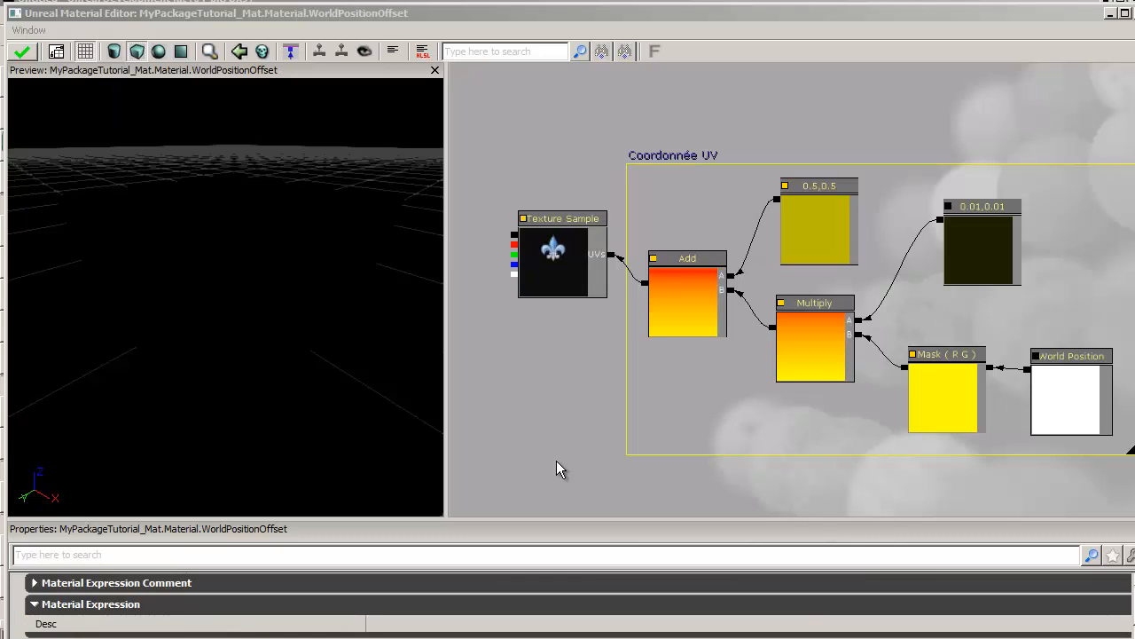
Step: Locate the fleur-de-lis Texture Sample's texture in the Content Browser and connect the sample's colour output to the Emissive input
{"action": "left_click", "coordinate": [555, 257]}
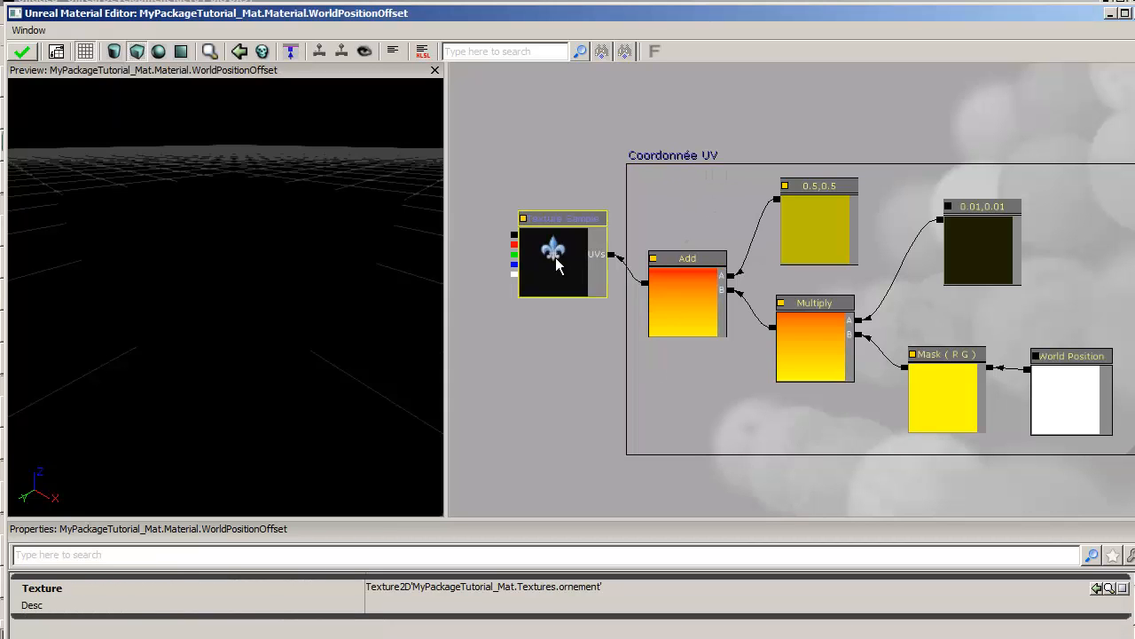
{"action": "left_click", "coordinate": [1108, 589]}
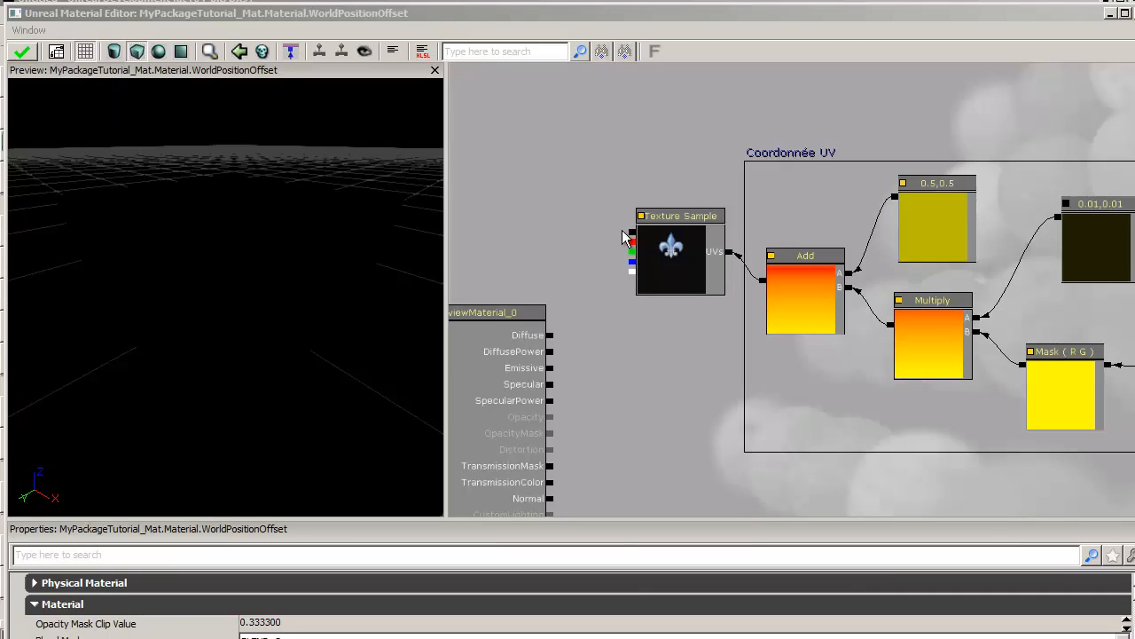
{"action": "left_click_drag", "start_coordinate": [631, 231], "coordinate": [604, 245]}
{"action": "left_click_drag", "start_coordinate": [584, 362], "coordinate": [551, 369]}
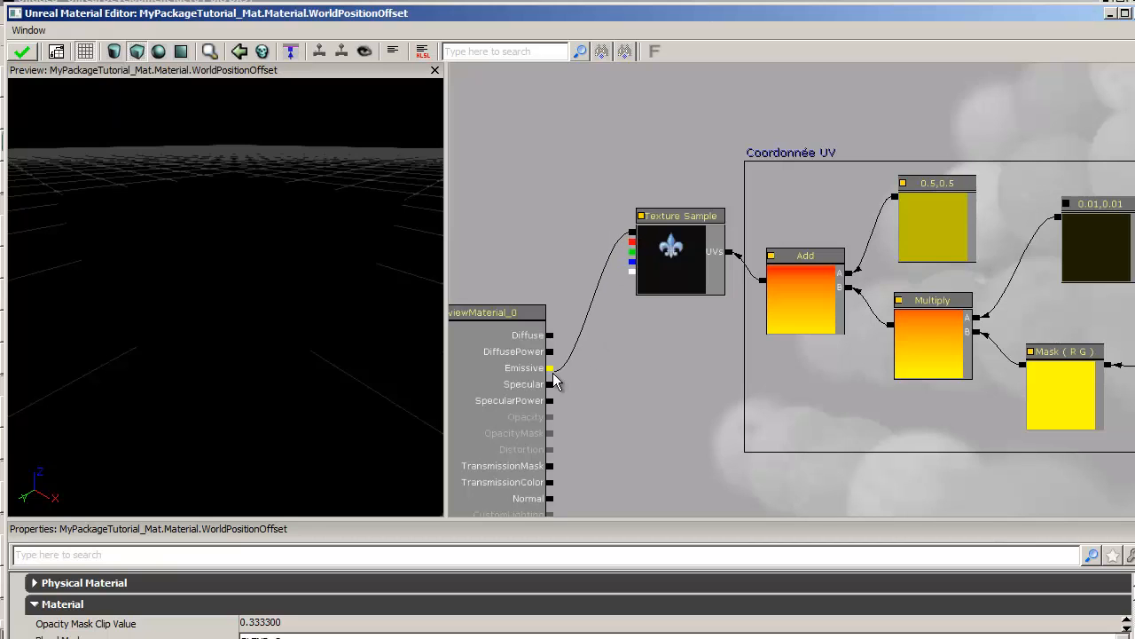
{"action": "left_click_drag", "start_coordinate": [212, 293], "coordinate": [328, 360]}
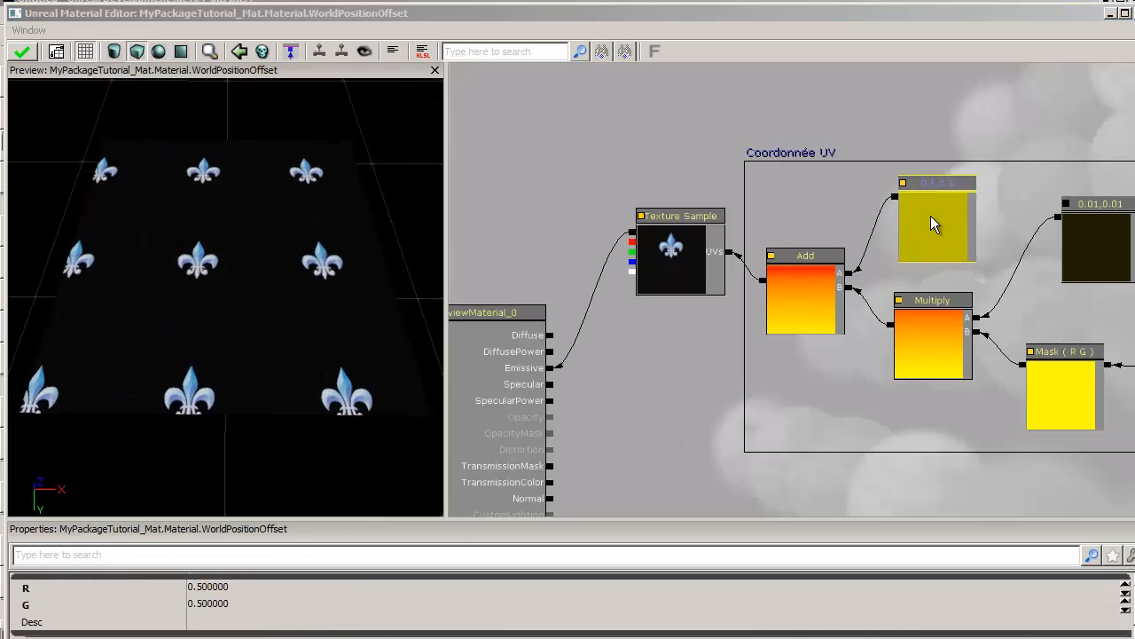
{"action": "left_click", "coordinate": [930, 216]}
{"action": "left_click_drag", "start_coordinate": [860, 465], "coordinate": [715, 448]}
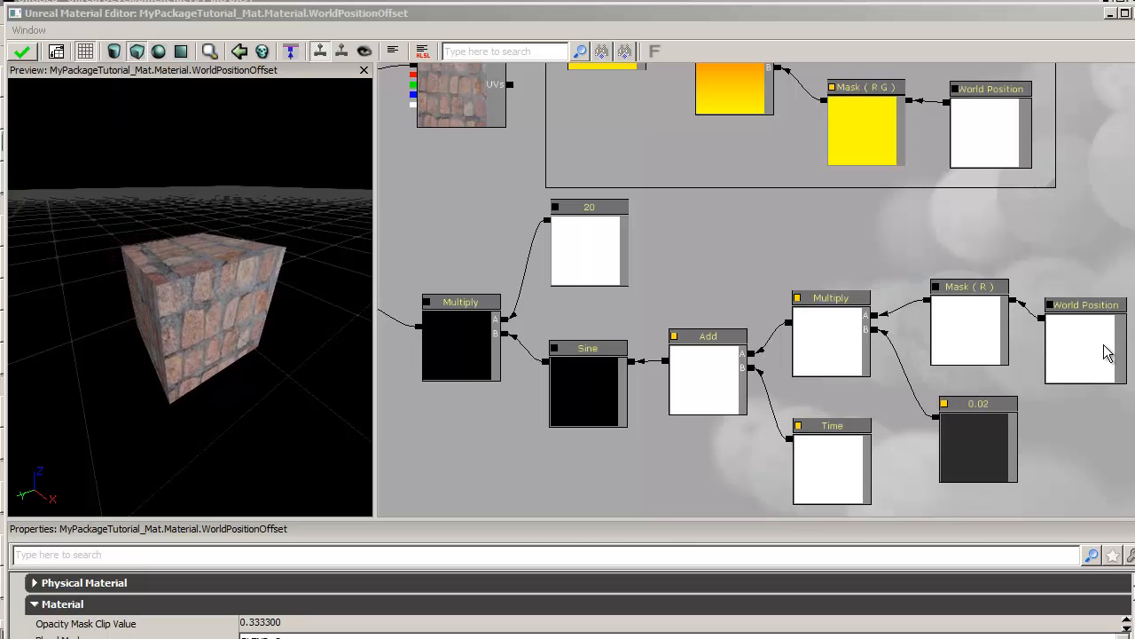
Step: Examine the Mask (R), 0.02 constant, Time, Sine, Multiply and 20 constant nodes of the WorldPositionOffset chain
{"action": "left_click", "coordinate": [981, 324]}
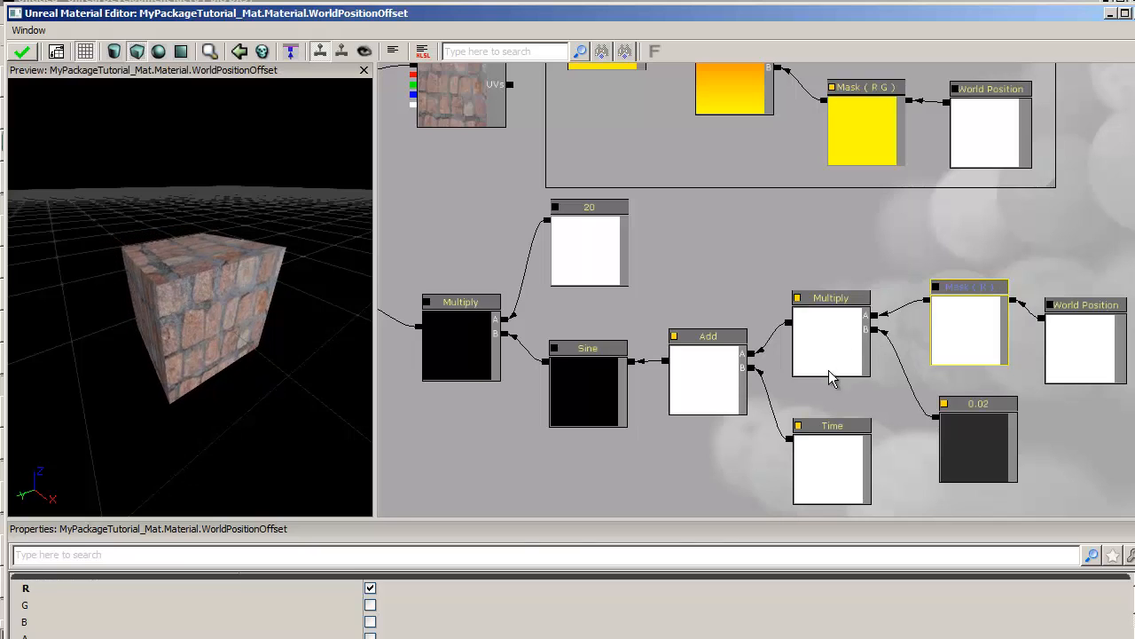
{"action": "left_click", "coordinate": [975, 440]}
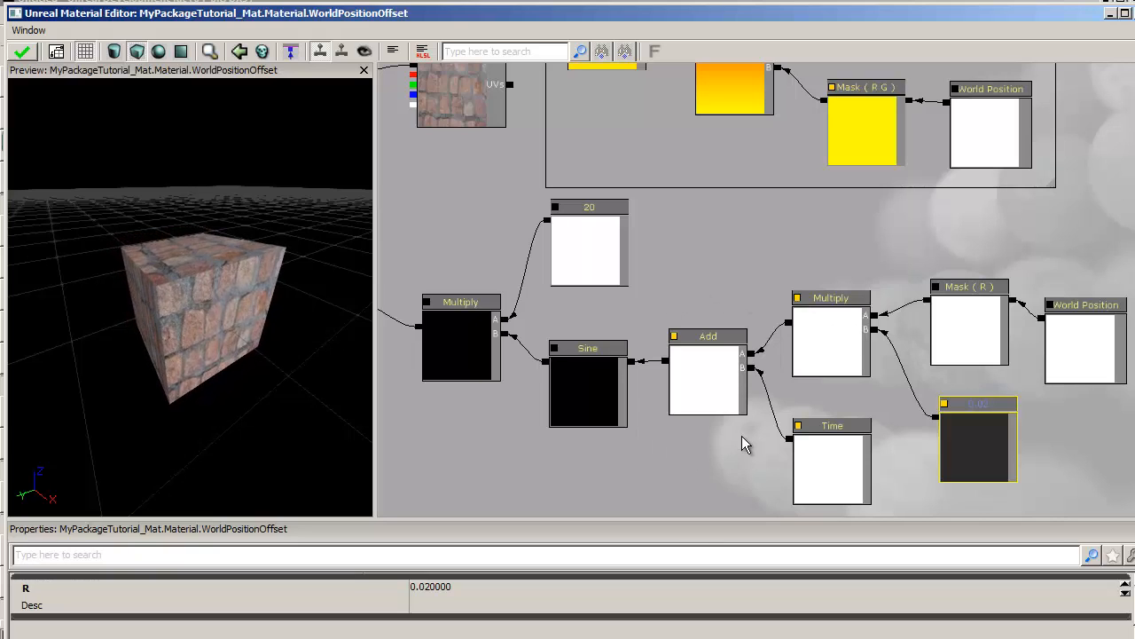
{"action": "left_click", "coordinate": [834, 458]}
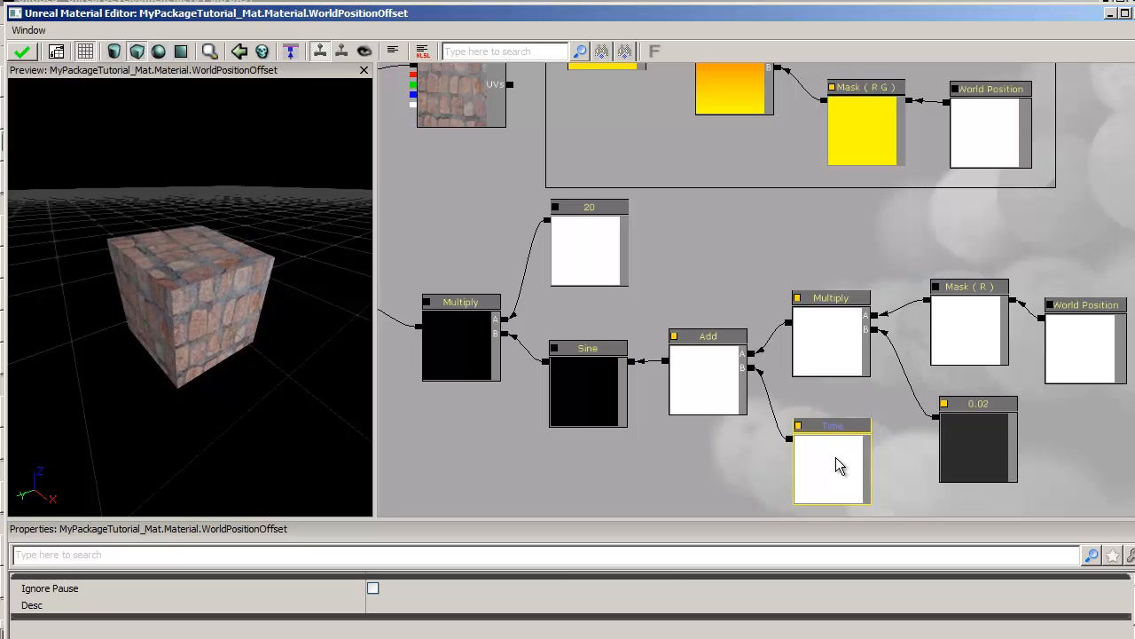
{"action": "left_click", "coordinate": [585, 401]}
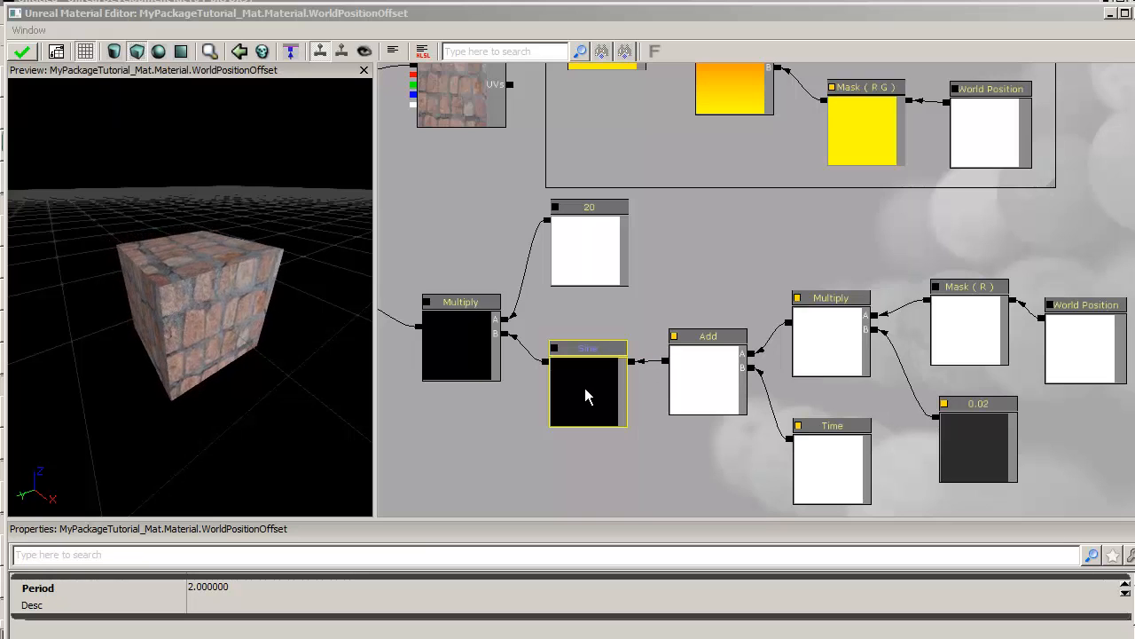
{"action": "left_click", "coordinate": [458, 343]}
{"action": "left_click", "coordinate": [592, 244]}
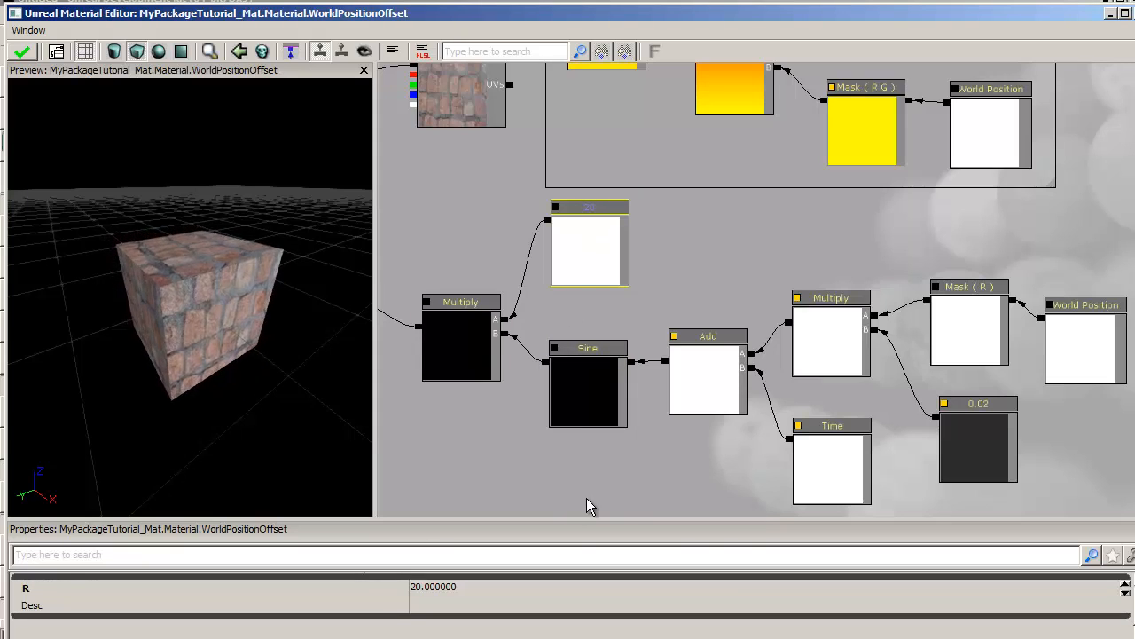
Step: Break the link between Add and Sine, feed Time directly into Sine, and reconnect Add to Sine
{"action": "right_click", "coordinate": [634, 368]}
{"action": "left_click", "coordinate": [657, 344]}
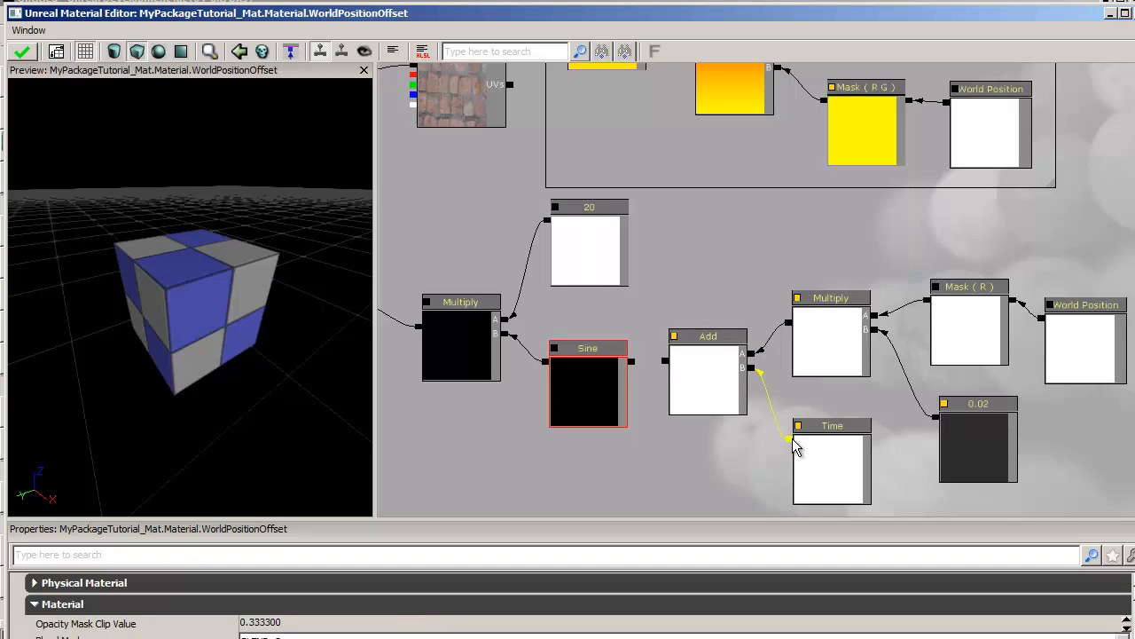
{"action": "left_click_drag", "start_coordinate": [789, 444], "coordinate": [631, 371]}
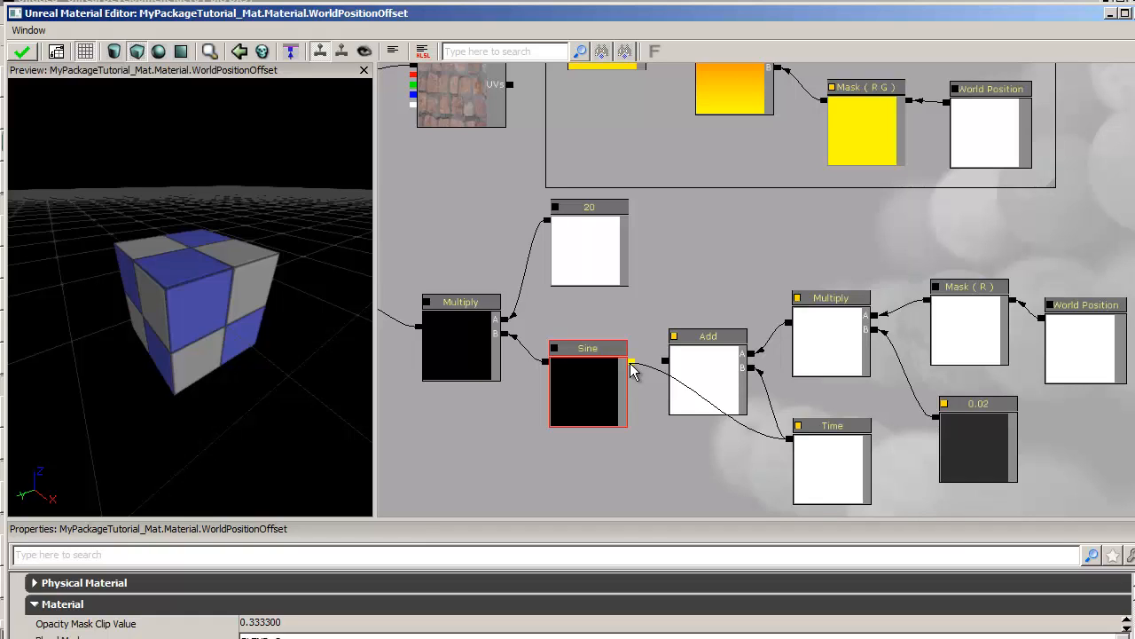
{"action": "left_click", "coordinate": [516, 471]}
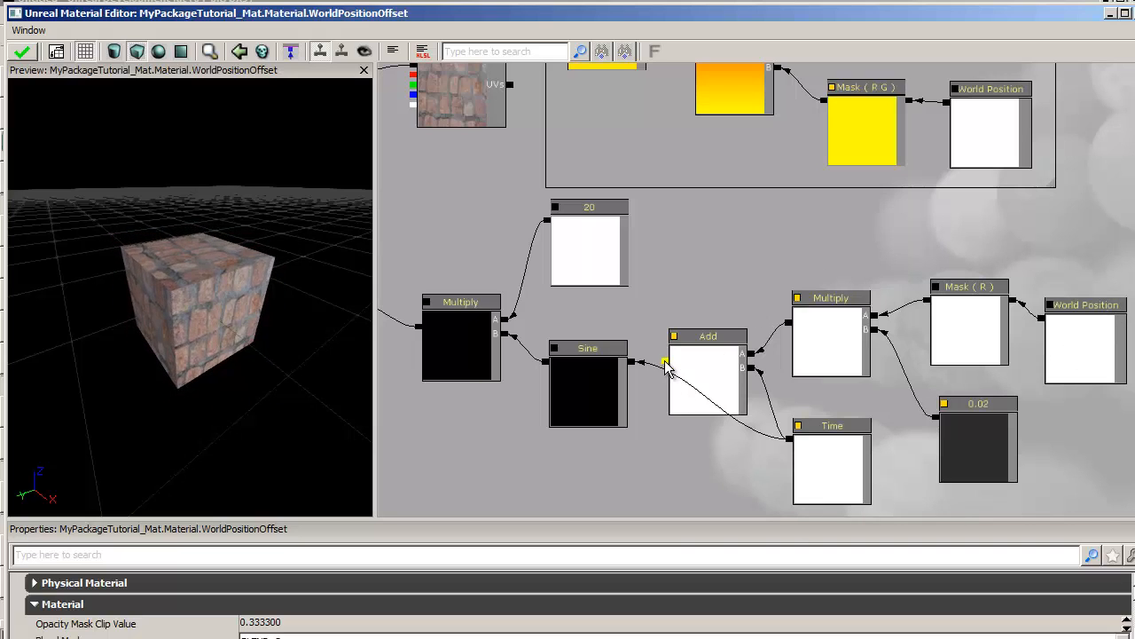
{"action": "left_click_drag", "start_coordinate": [667, 365], "coordinate": [633, 363]}
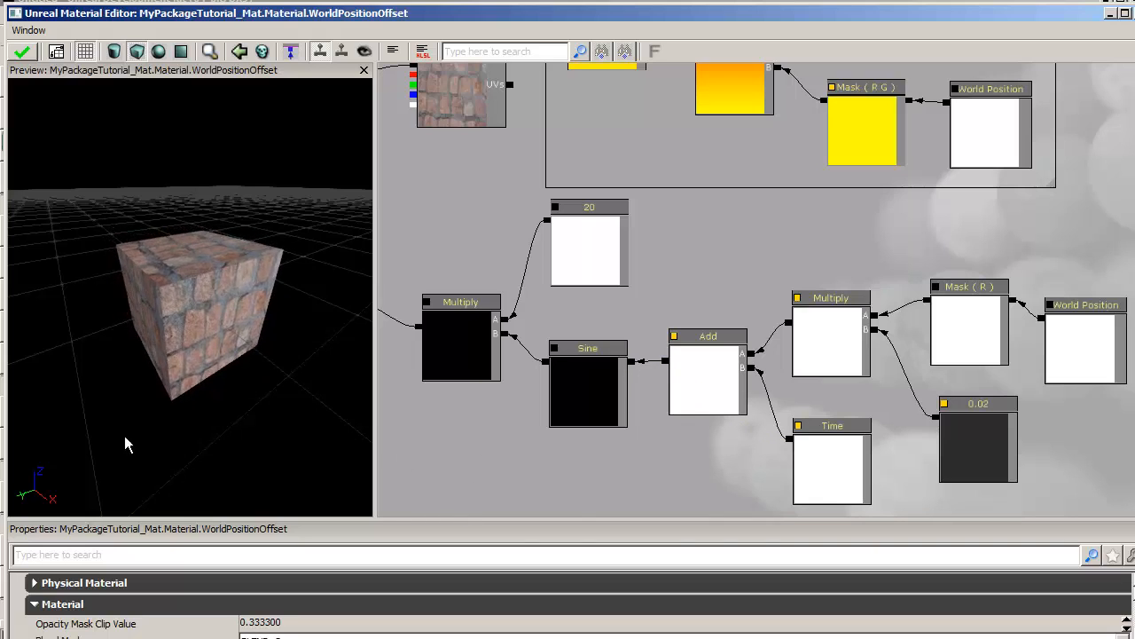
Step: Set the constant multiplied with the Sine output to 50
{"action": "left_click", "coordinate": [587, 252]}
{"action": "left_click", "coordinate": [467, 586]}
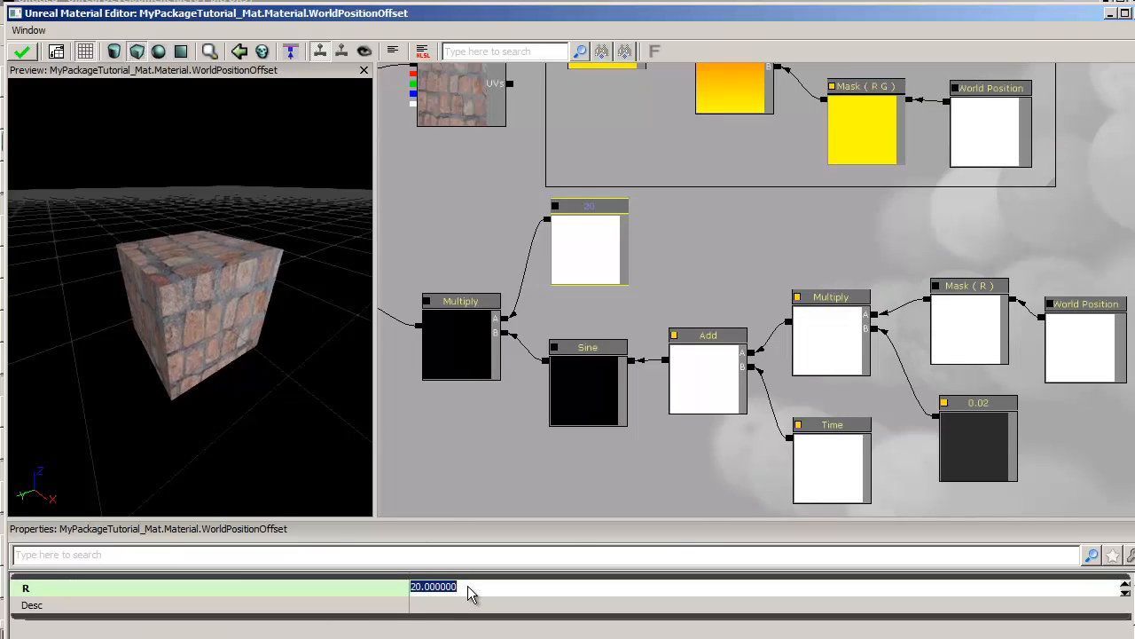
{"action": "type", "text": "50"}
{"action": "key", "text": "Return"}
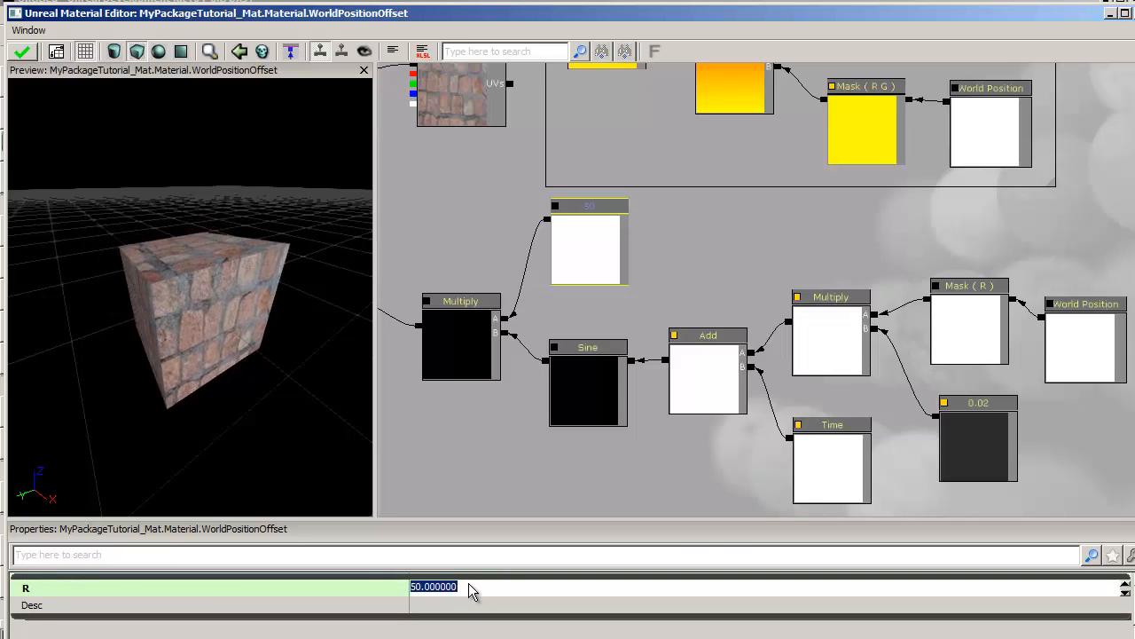
Step: Switch the World Position mask in the offset chain from R to B, trying the G channel in between
{"action": "left_click_drag", "start_coordinate": [474, 431], "coordinate": [608, 464]}
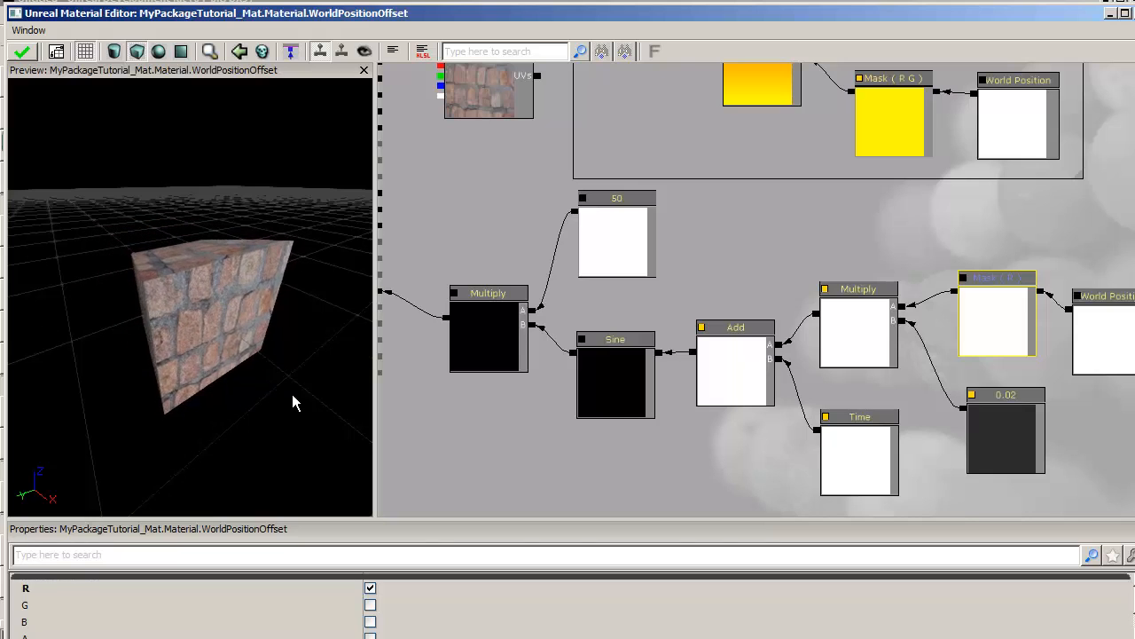
{"action": "left_click", "coordinate": [370, 589]}
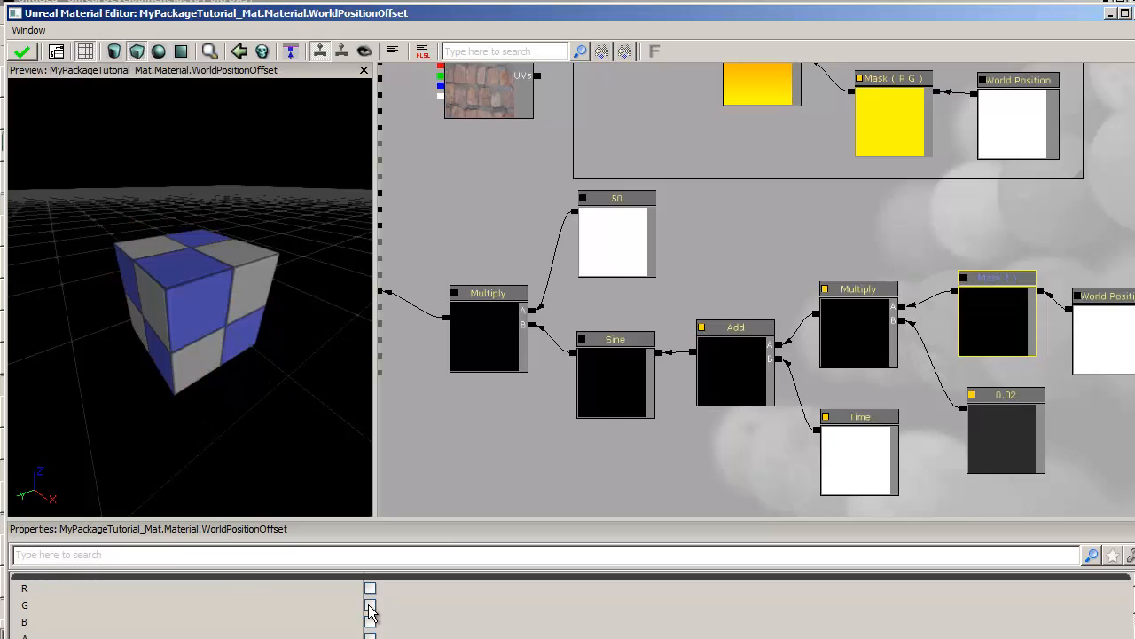
{"action": "left_click", "coordinate": [369, 605]}
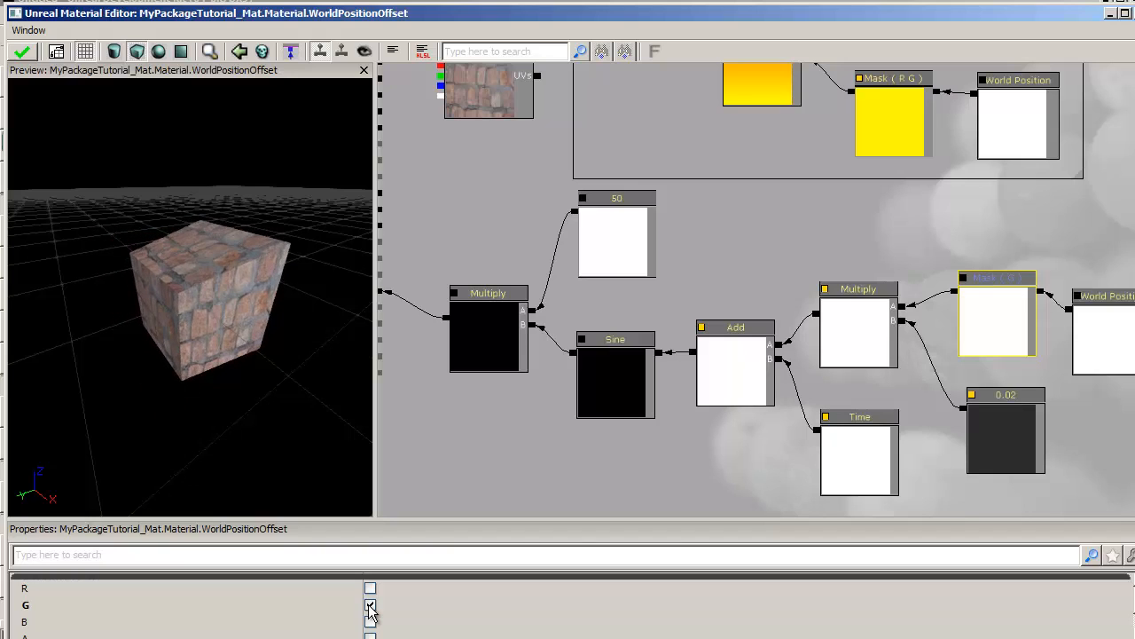
{"action": "left_click", "coordinate": [369, 605]}
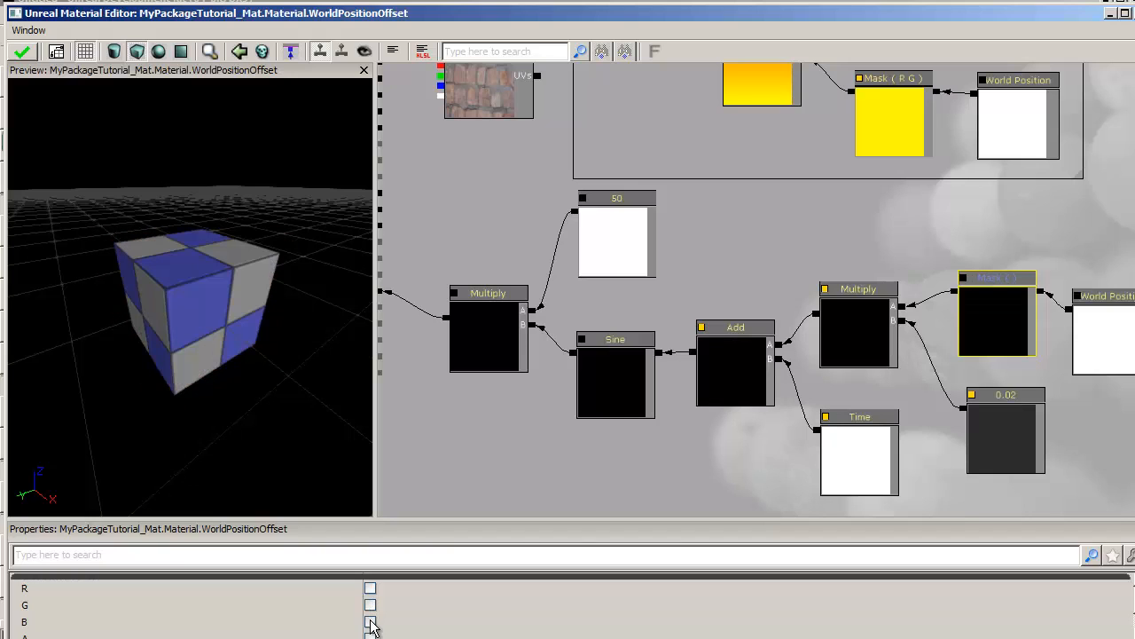
{"action": "left_click", "coordinate": [370, 623]}
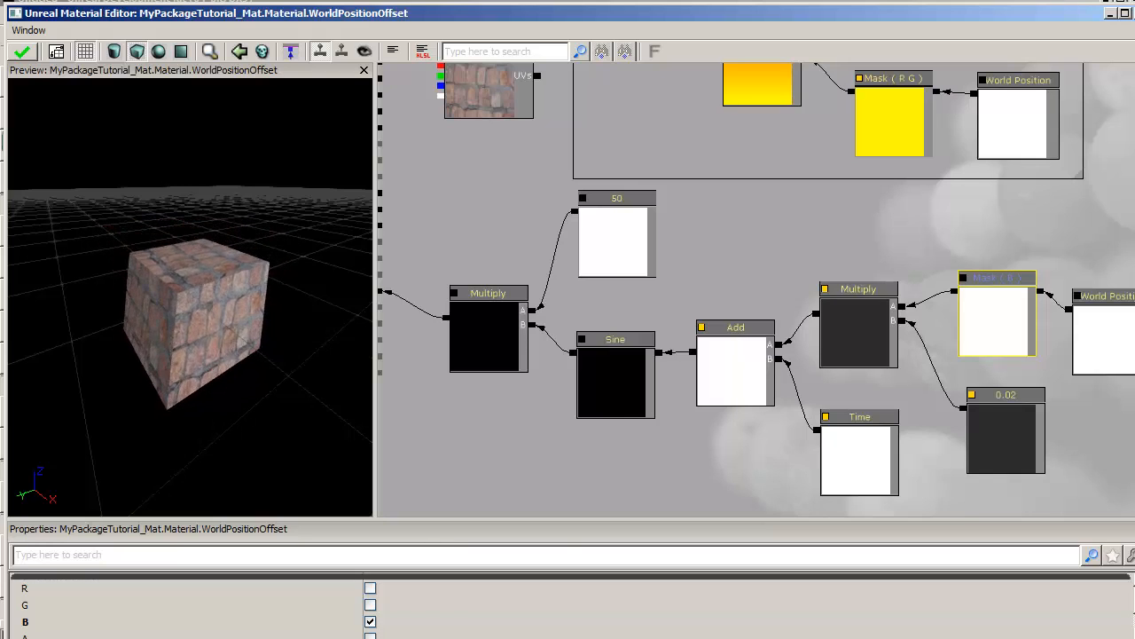
Step: Connect the Add output of the Coordonnée UV group to the UVs input of the brick Texture Sample
{"action": "left_click_drag", "start_coordinate": [440, 257], "coordinate": [536, 408]}
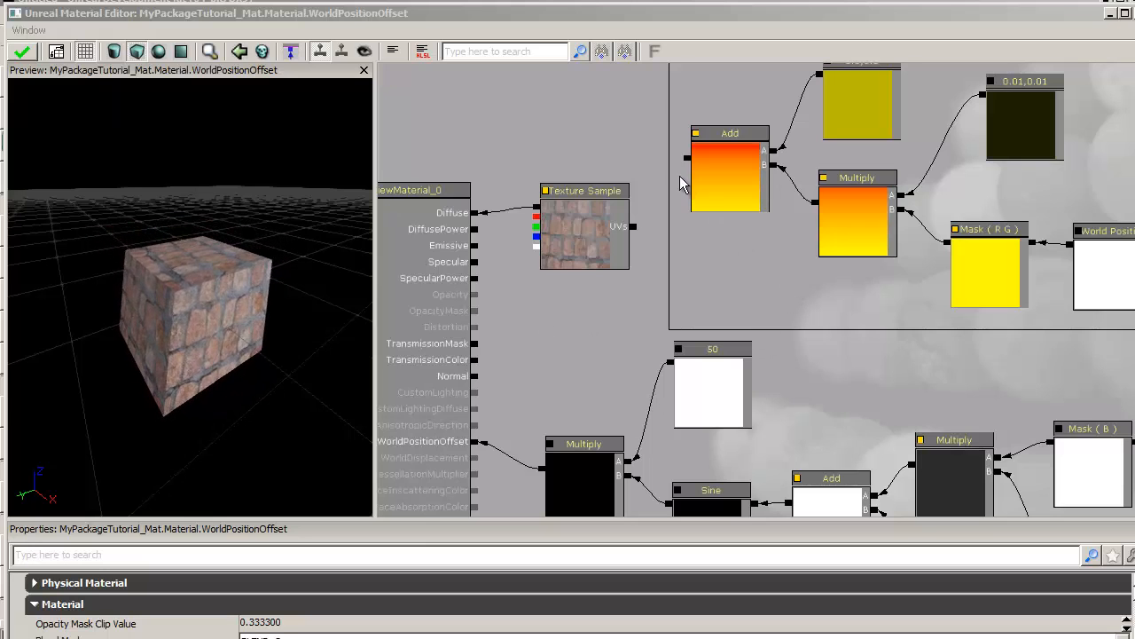
{"action": "left_click_drag", "start_coordinate": [689, 158], "coordinate": [638, 233]}
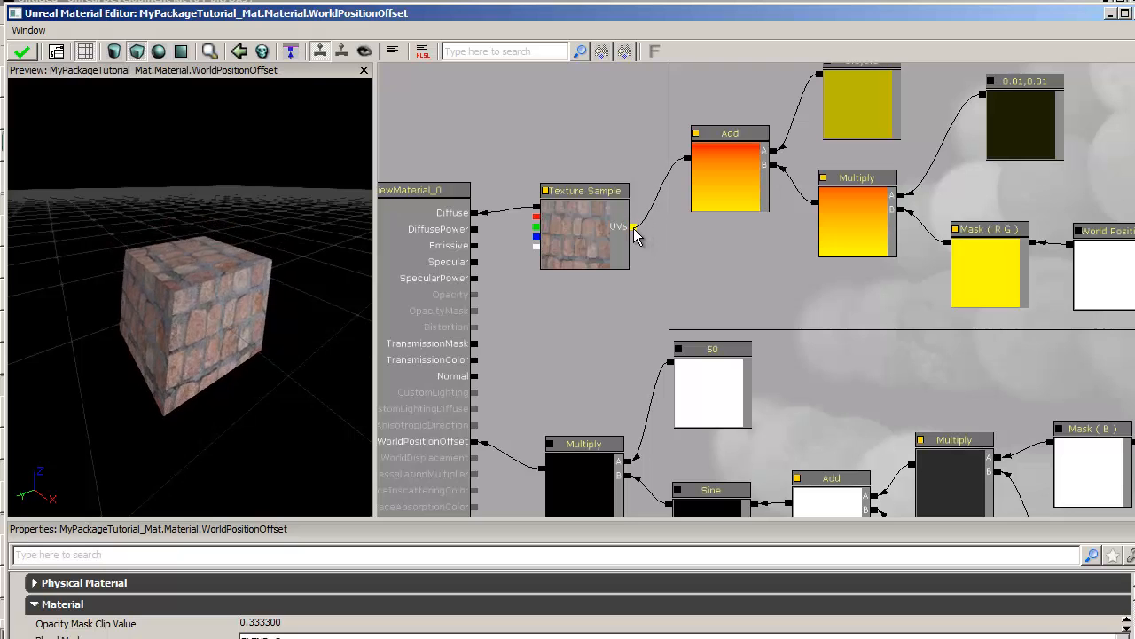